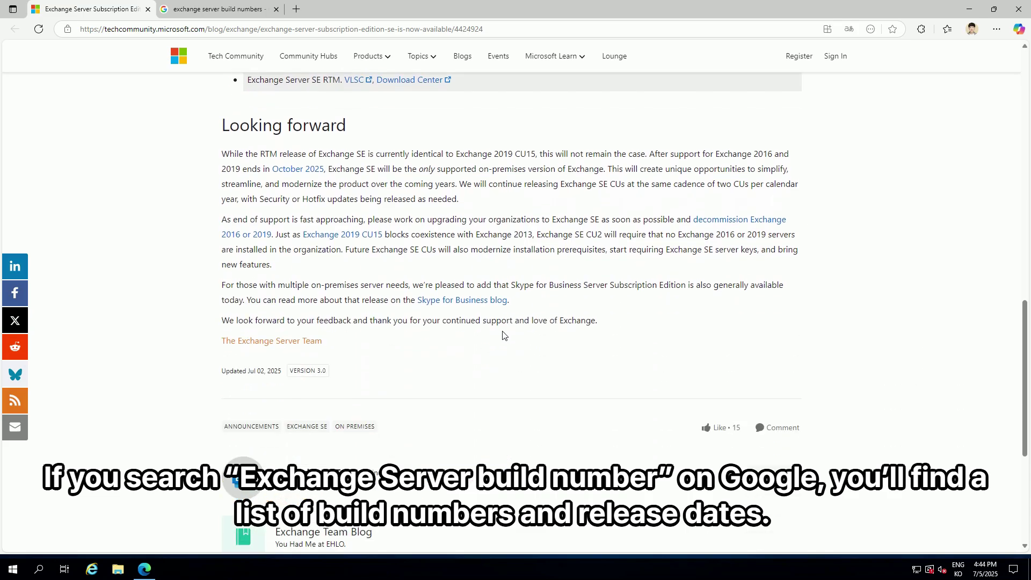
Step: Open the Microsoft Learn page on Exchange Server build numbers and release dates and find the Exchange Server SE section
scroll(503, 335, up, 7)
scroll(504, 334, up, 15)
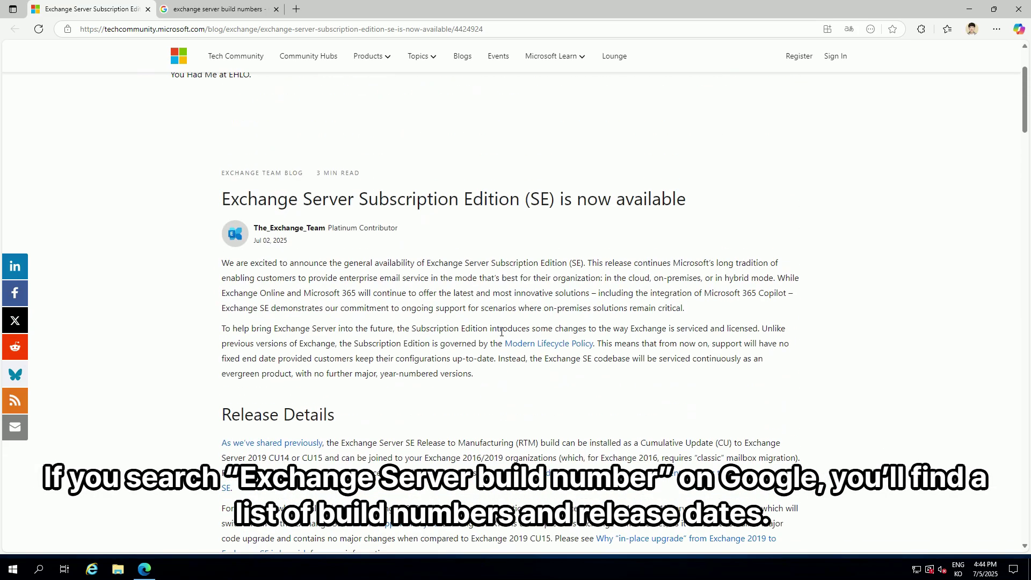
click(237, 15)
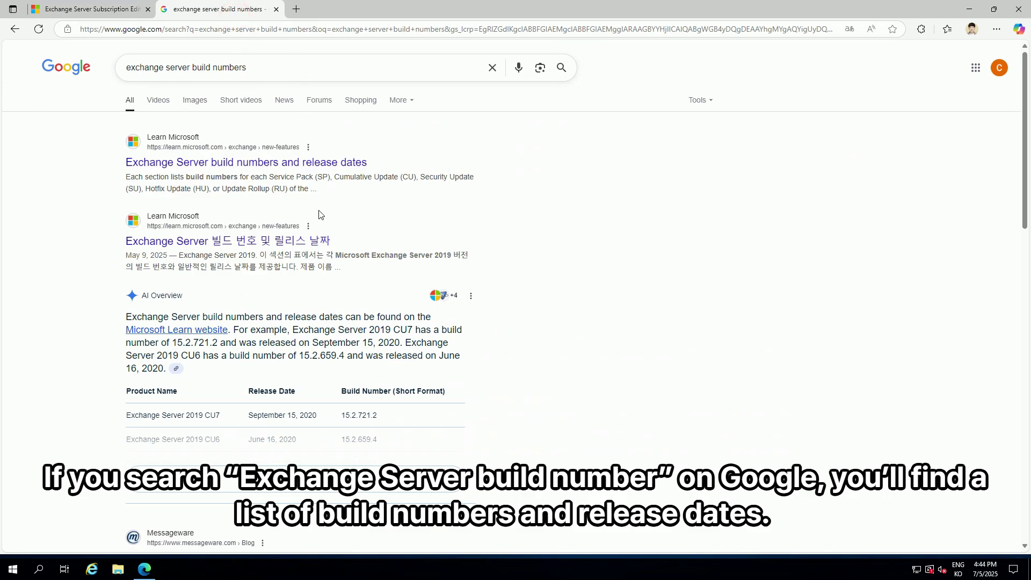
click(344, 168)
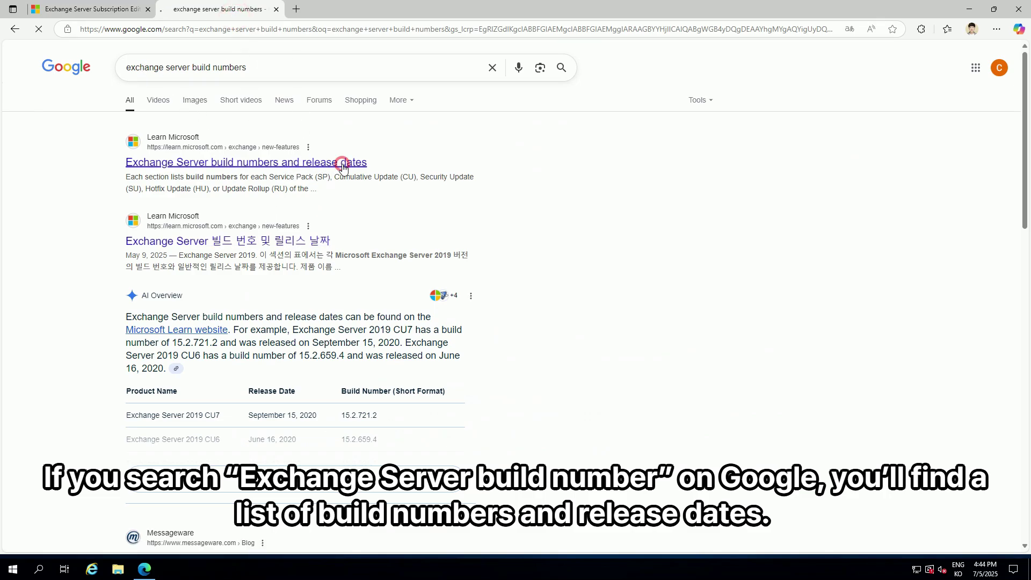
scroll(504, 258, down, 15)
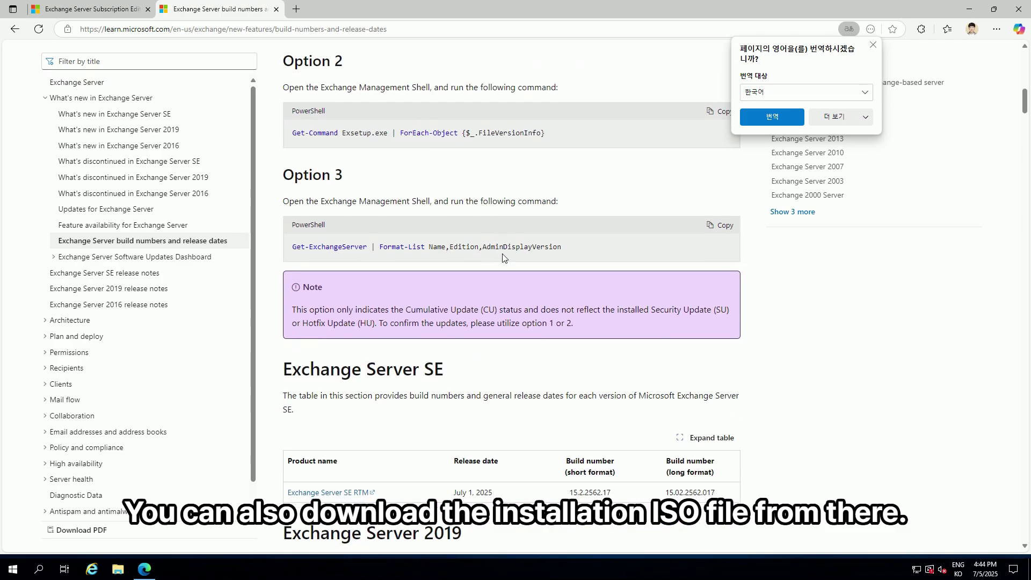
scroll(504, 256, down, 4)
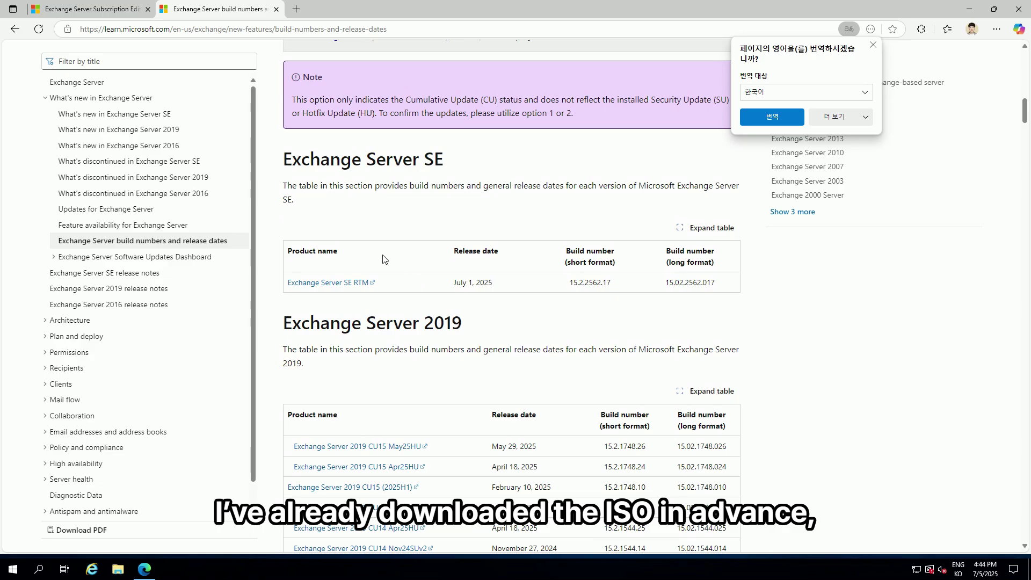
drag(296, 160, 455, 164)
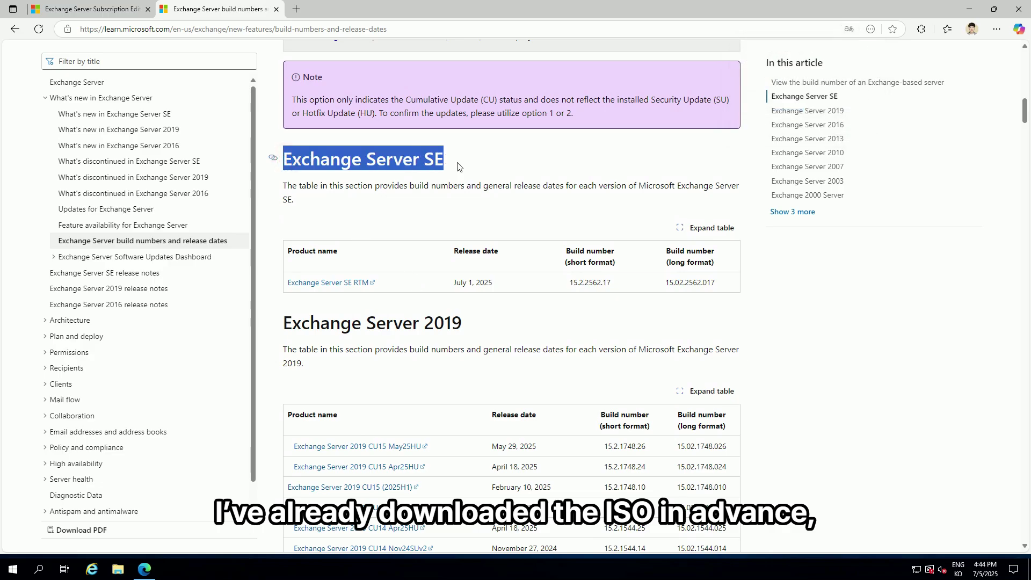
Step: Open the Exchange Server SE RTM download page in a new tab and look over its download details
click(447, 185)
right_click(341, 283)
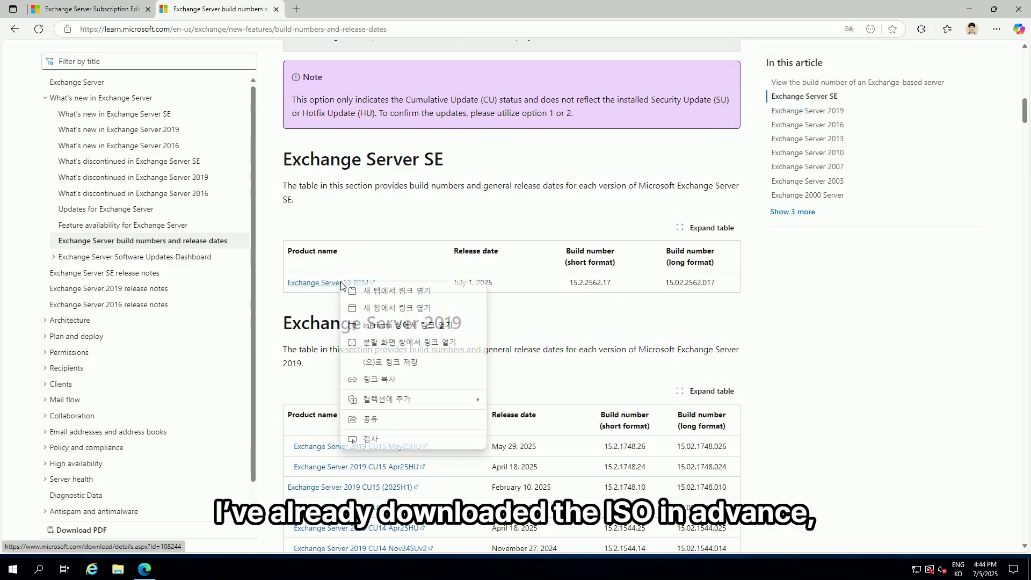
click(368, 291)
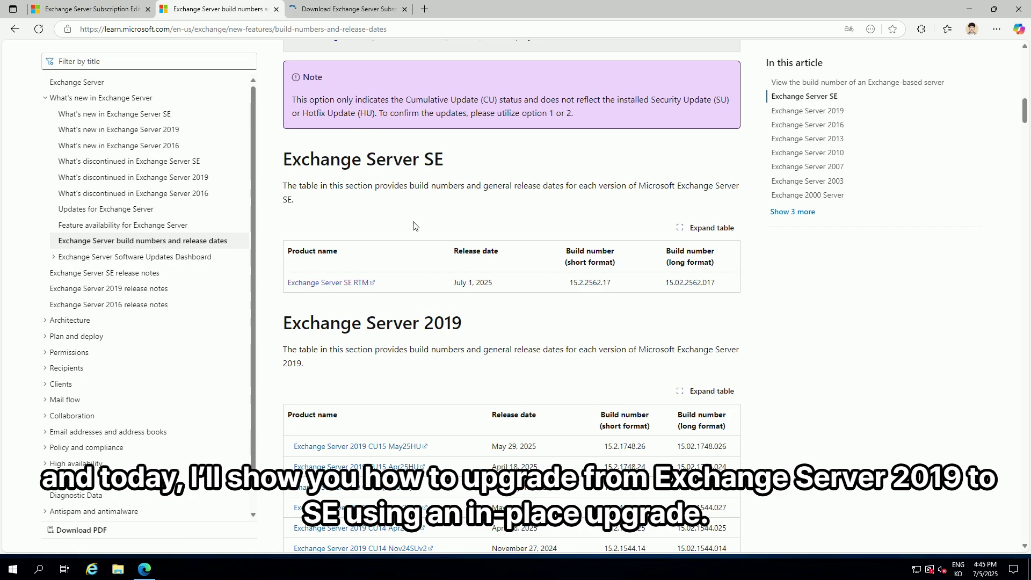
click(395, 9)
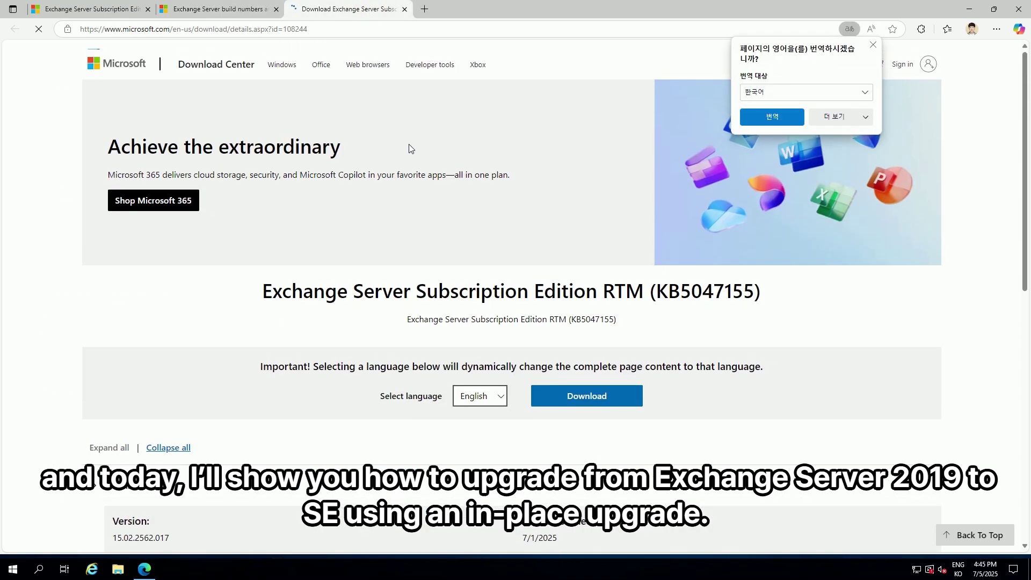
scroll(399, 131, down, 1)
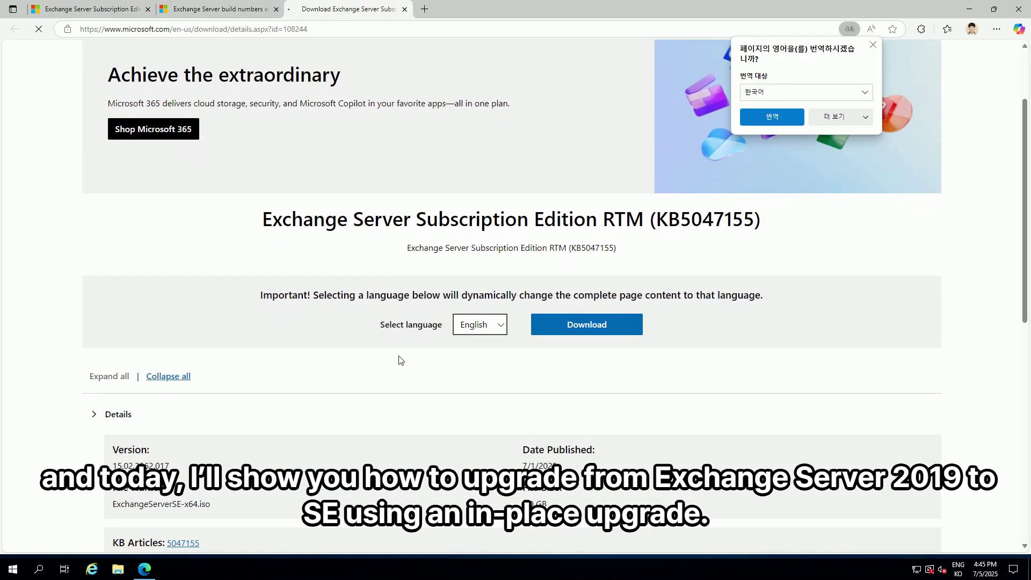
Step: Return to the build numbers page and highlight the Exchange Server 2019 and Exchange Server SE headings
click(212, 9)
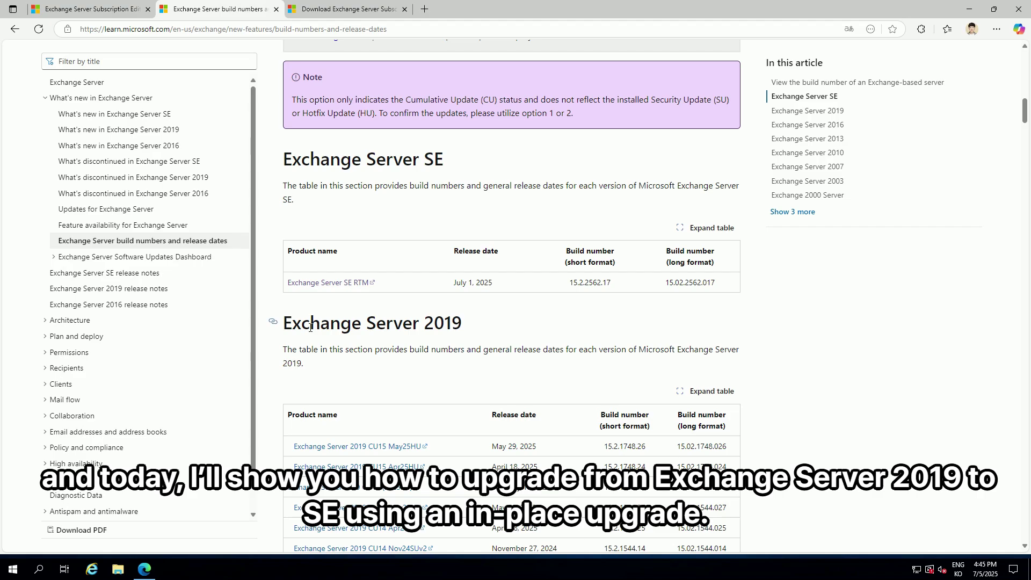
triple_click(294, 328)
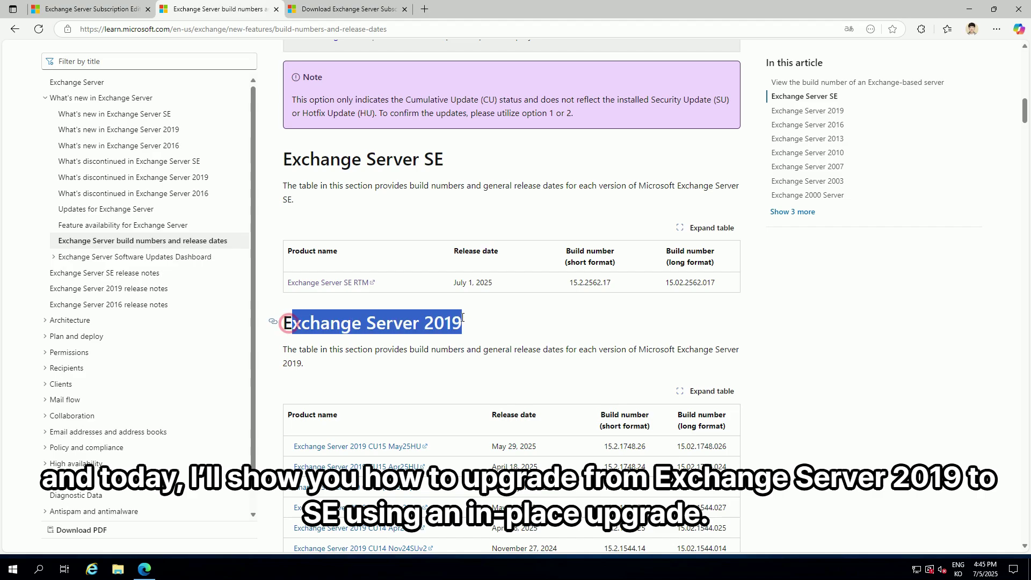
click(330, 155)
drag(293, 159, 462, 160)
click(463, 160)
click(460, 189)
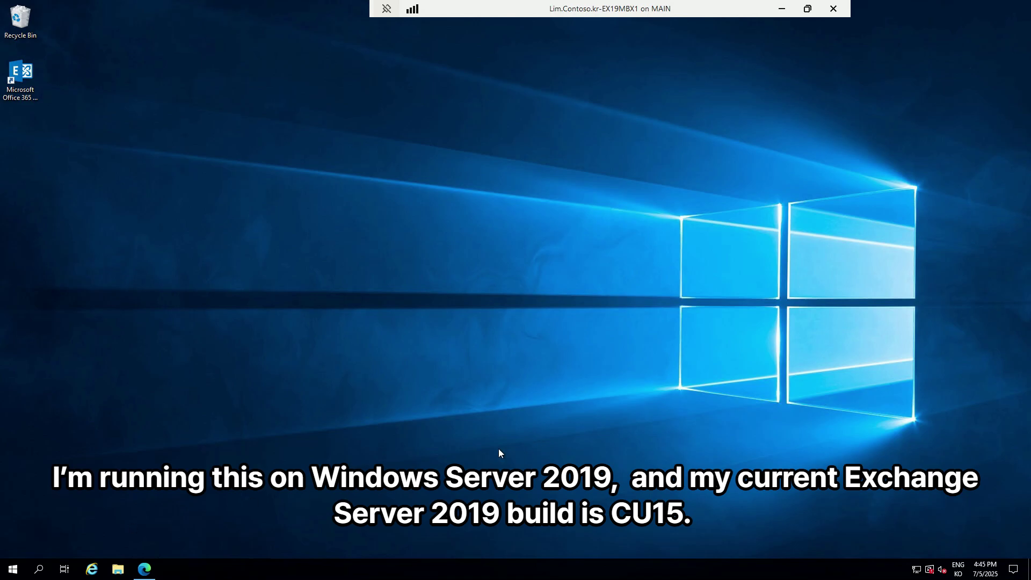
Step: Check the mailbox servers' versions in the Exchange admin center and look through the Exchange Server 2019 build number table
click(141, 574)
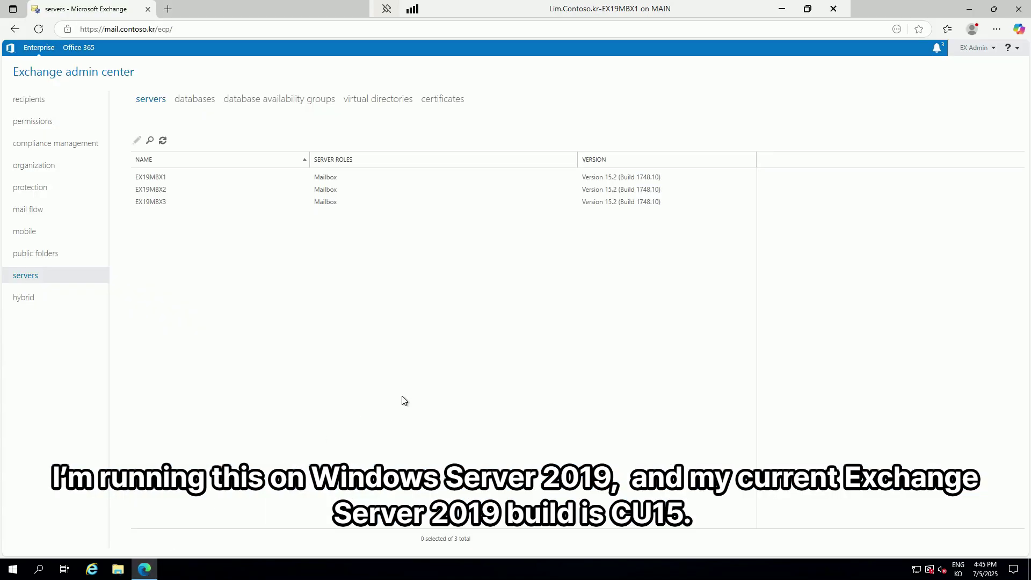
click(630, 194)
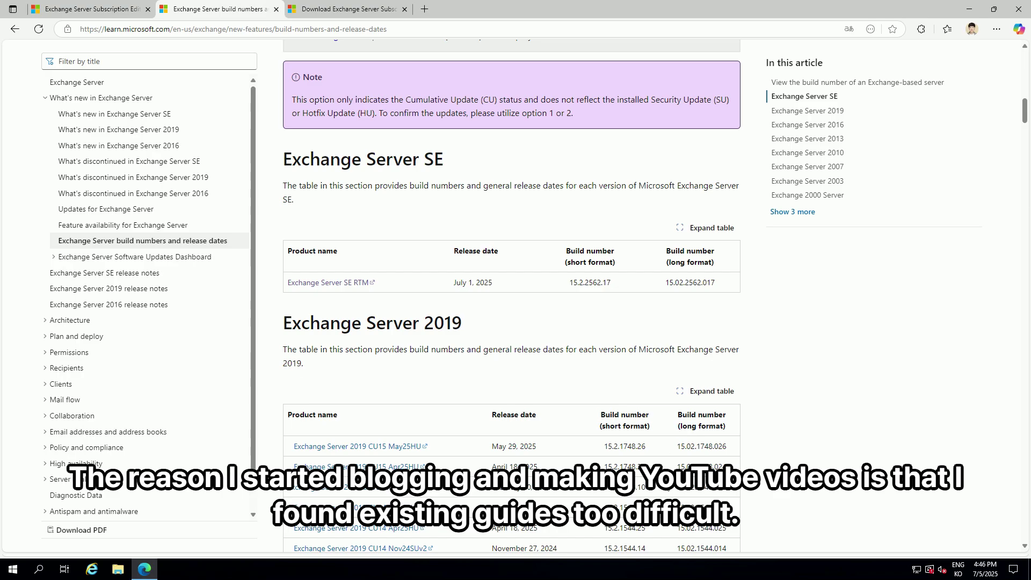
scroll(511, 296, down, 2)
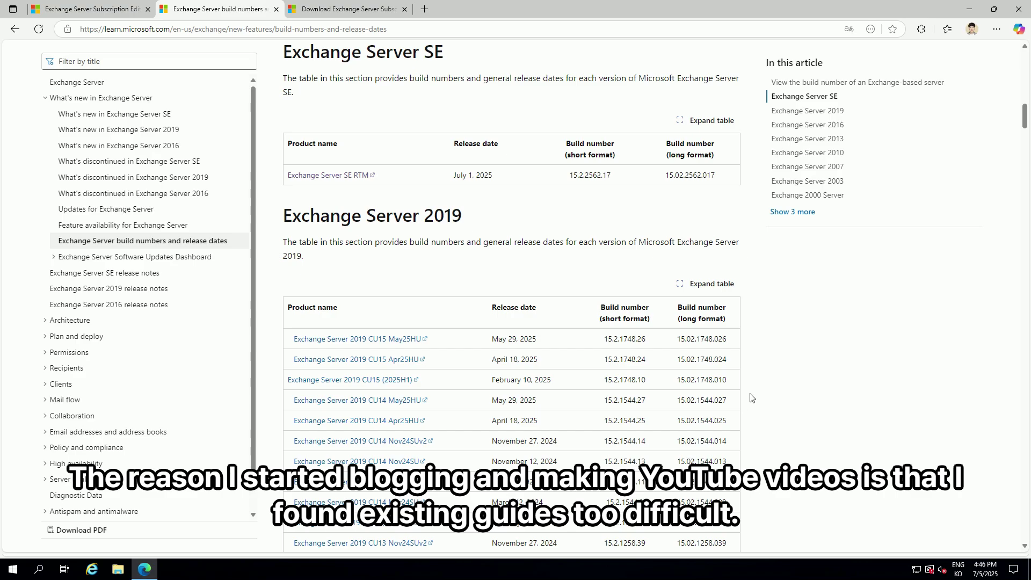
scroll(747, 403, up, 2)
click(970, 11)
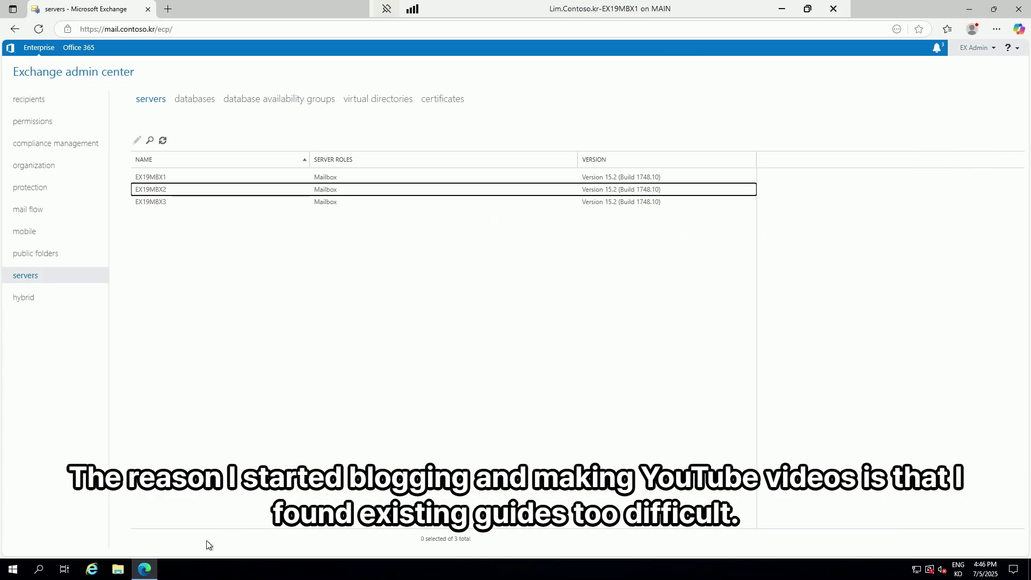
Step: Examine the member servers of the database availability group in the Exchange admin center and return to the servers list
click(118, 569)
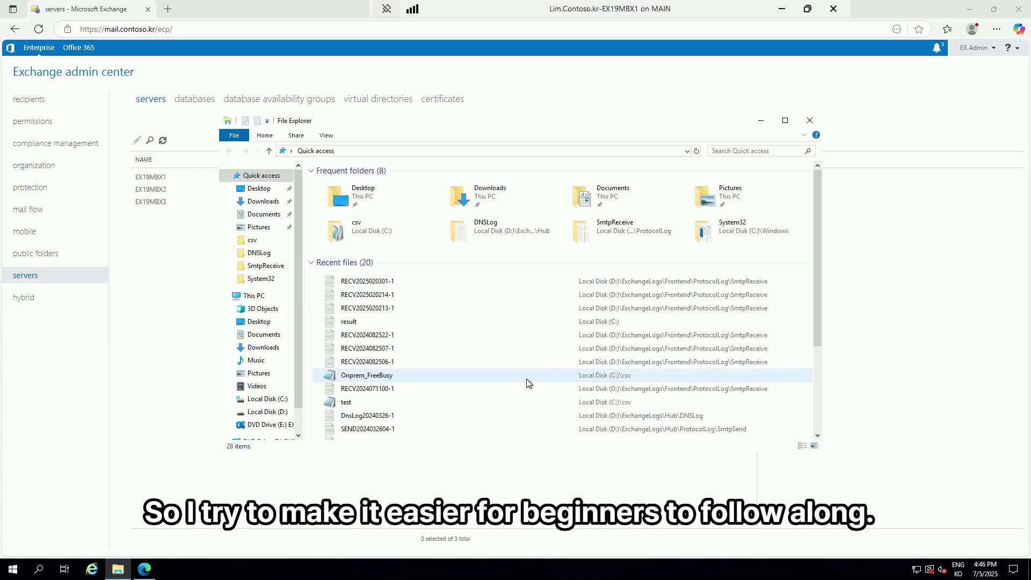
click(204, 240)
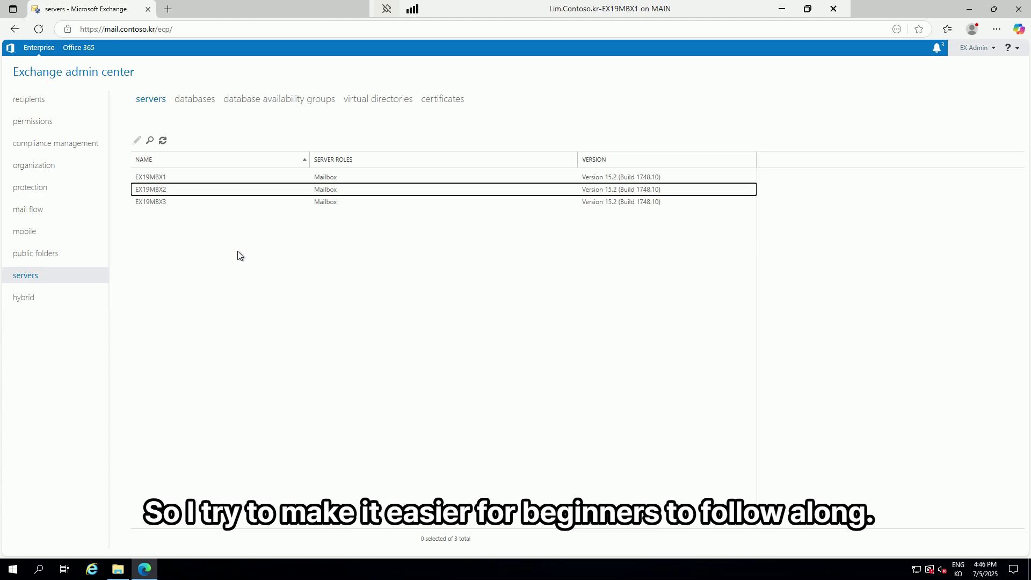
click(280, 101)
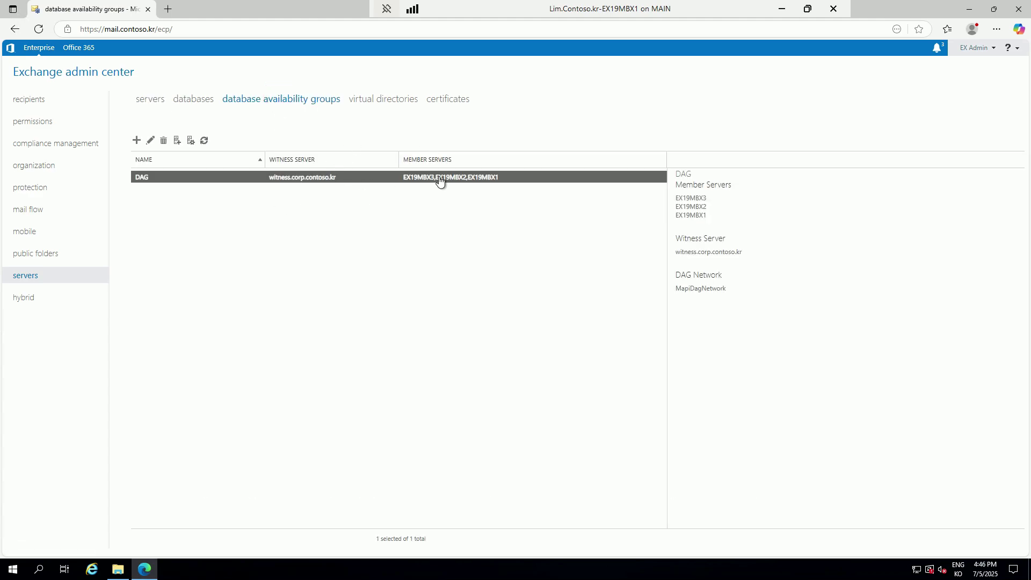
click(156, 101)
Step: Open the EXCHANGESERVERSE-X64 DVD drive (E:) in File Explorer, launch the Exchange setup program and allow it to make changes
key(super+e)
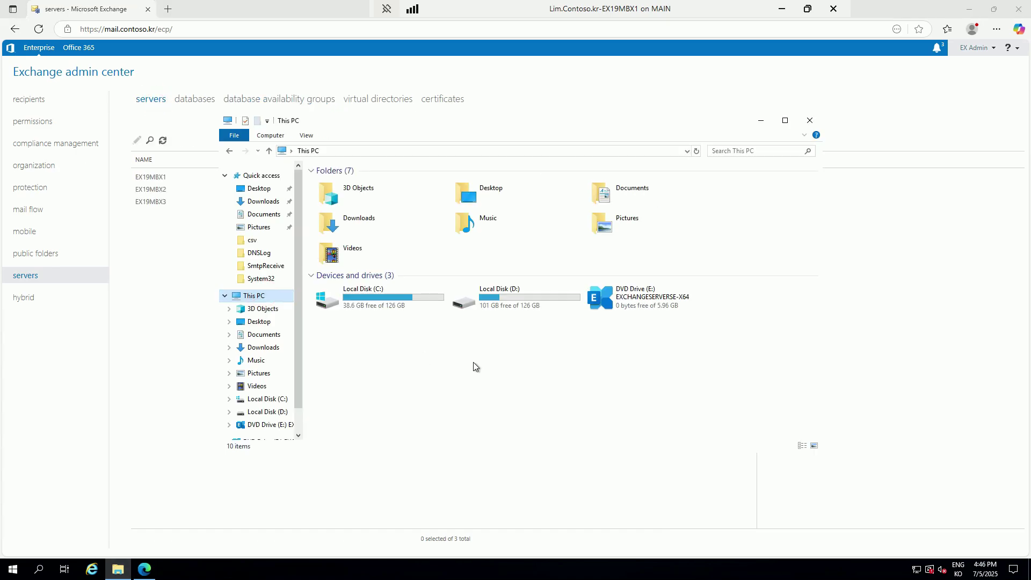
click(678, 311)
right_click(678, 310)
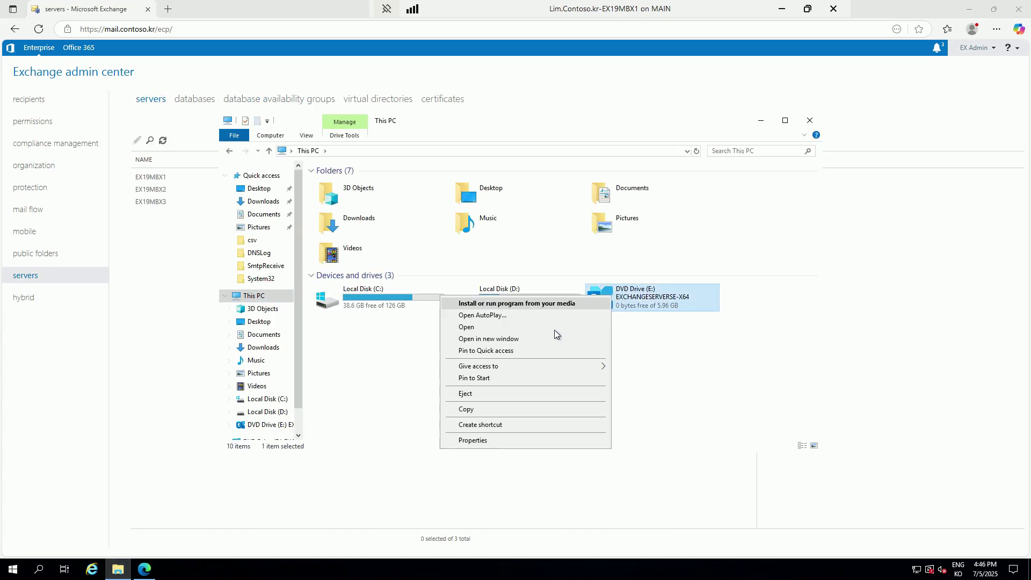
click(507, 327)
scroll(504, 344, down, 20)
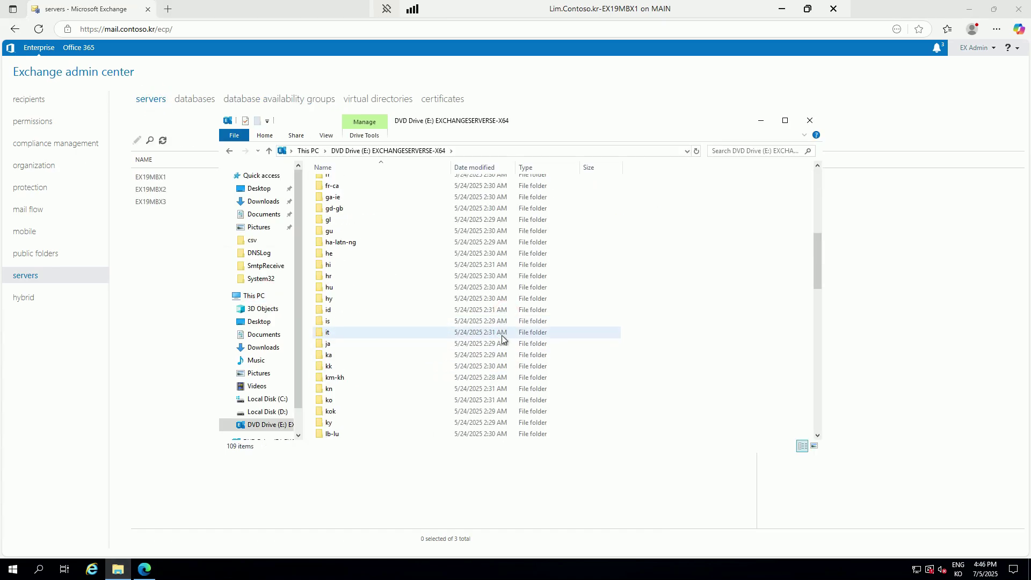
double_click(340, 434)
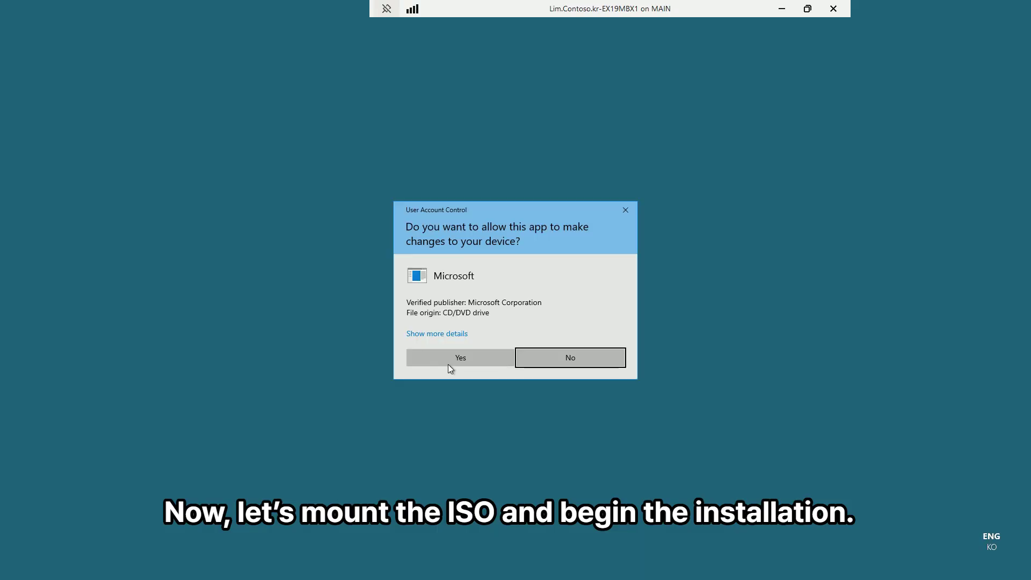
click(450, 363)
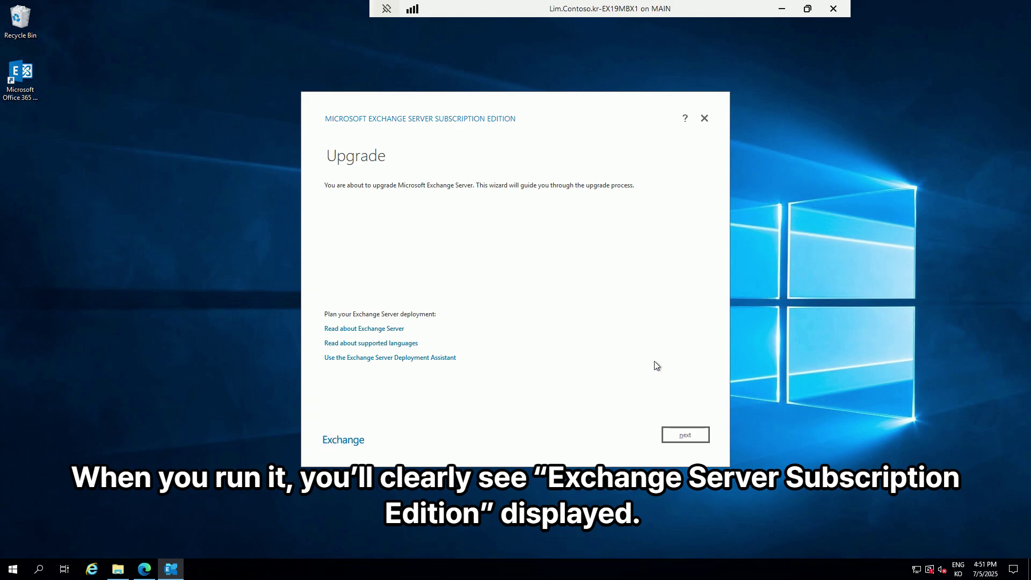
Step: Proceed with the upgrade and accept the license agreement without sharing diagnostic data with Microsoft
click(693, 432)
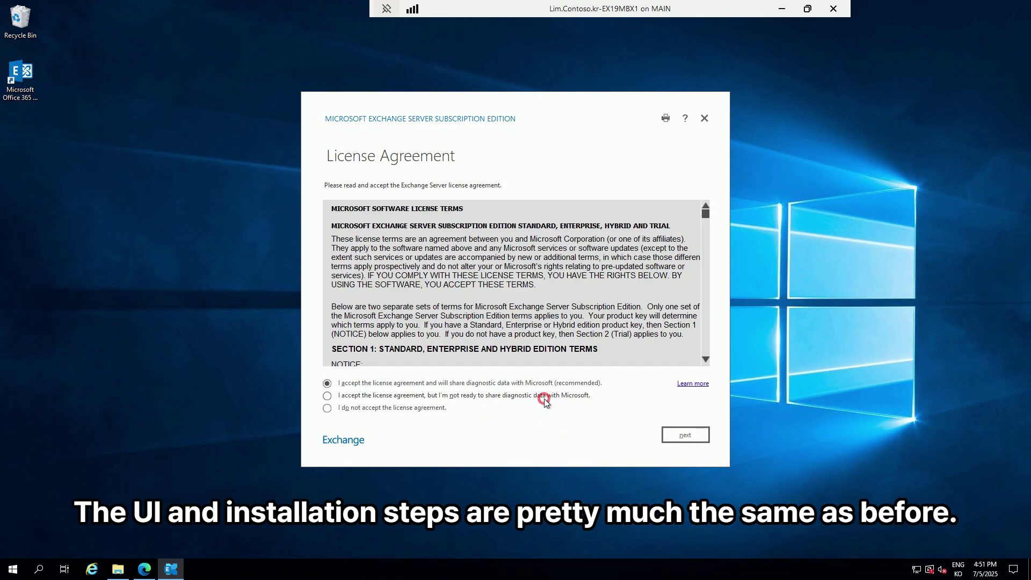
click(544, 399)
click(690, 435)
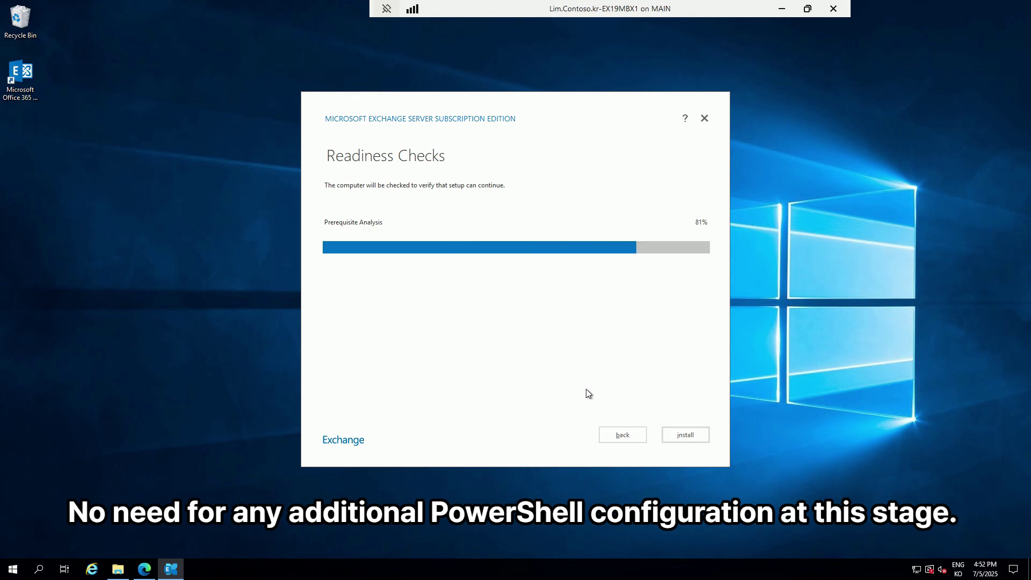
Step: Check the server's Windows edition and version in the system's About settings, and close Settings
click(13, 569)
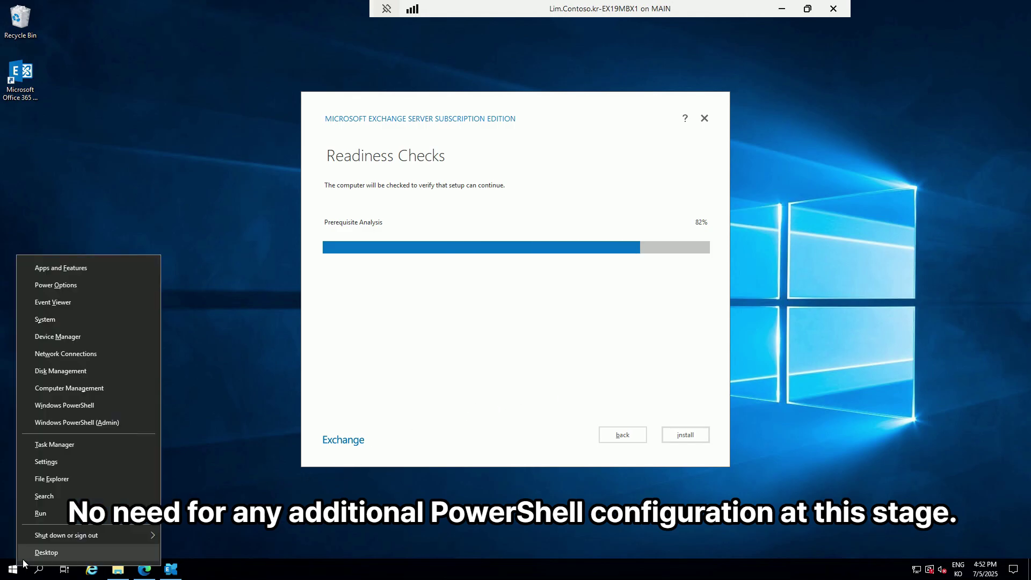
click(74, 470)
click(360, 193)
scroll(395, 234, down, 2)
click(306, 358)
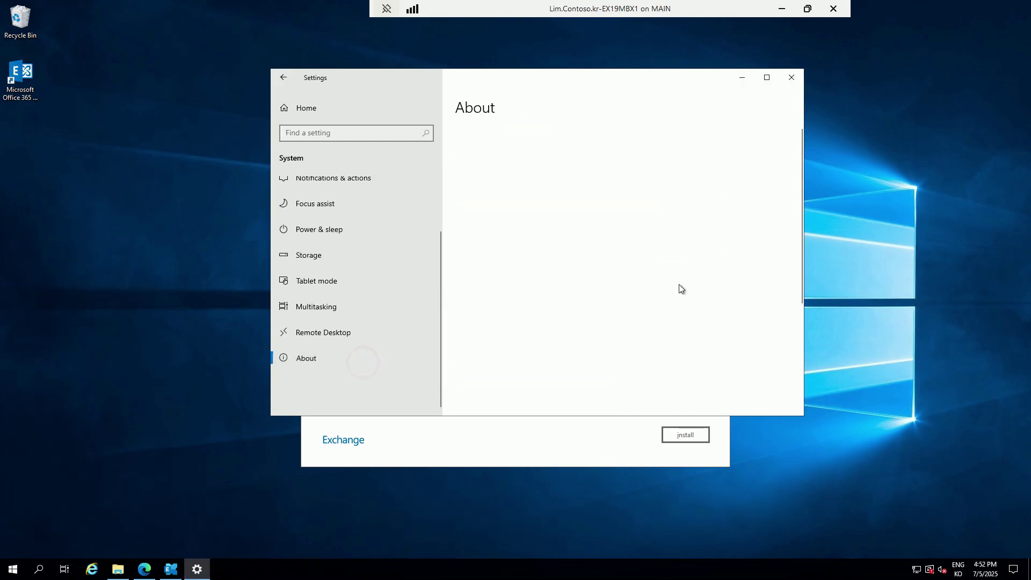
scroll(586, 266, down, 3)
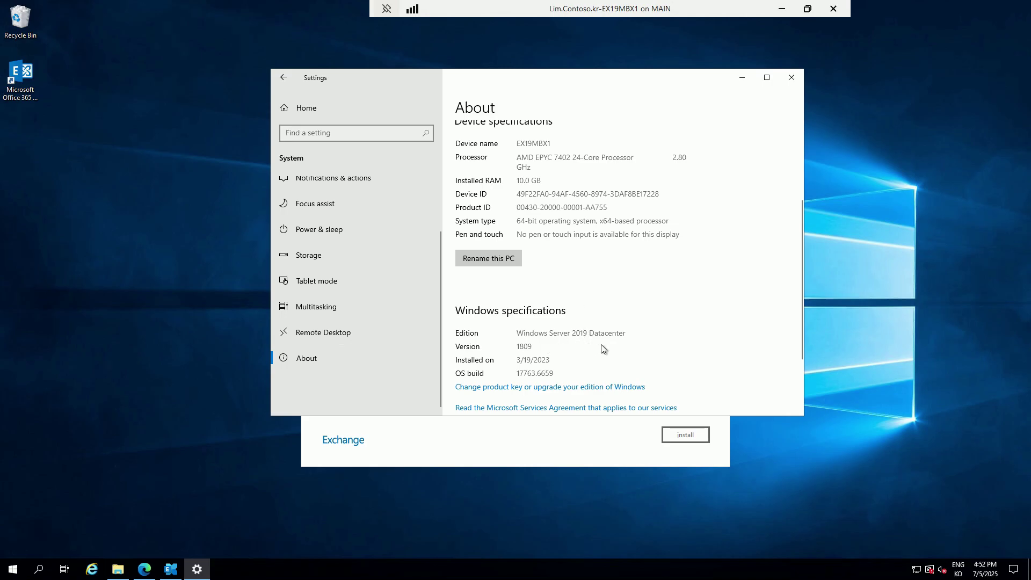
key(alt+F4)
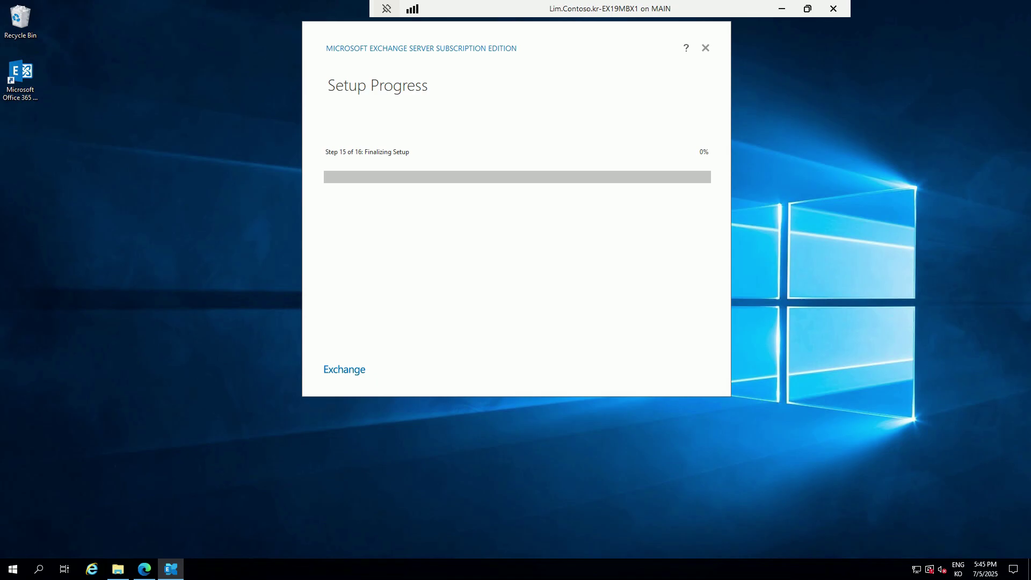
Step: Finish the Exchange setup with the Exchange Administration Center set to launch, and refresh the servers list in the existing admin center tab
click(329, 248)
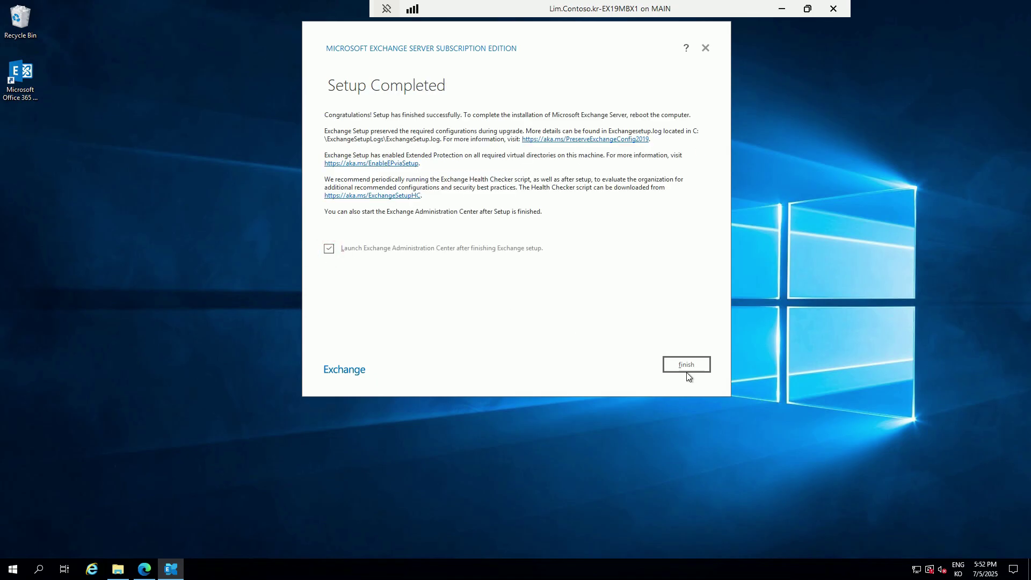
click(686, 365)
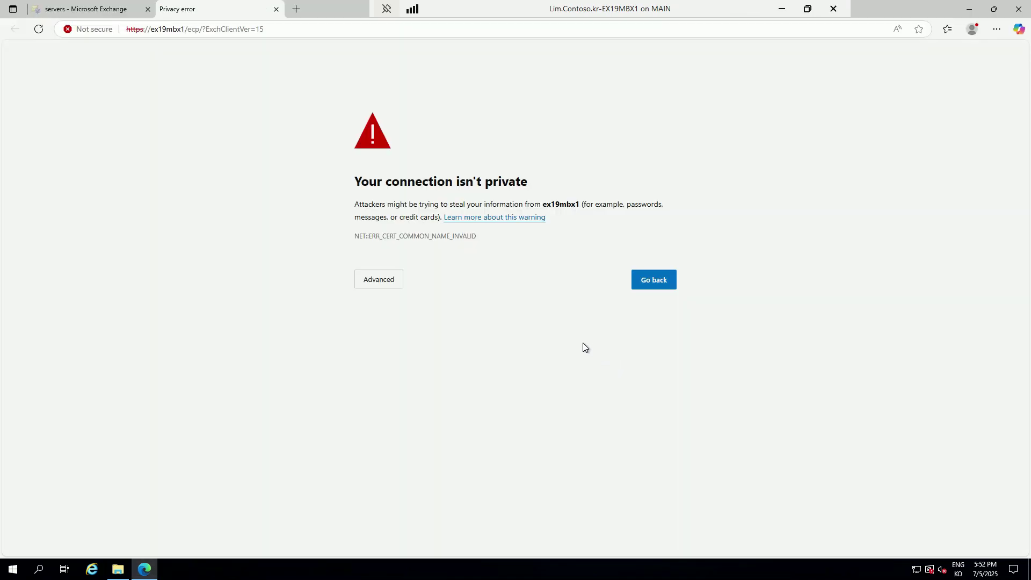
click(109, 13)
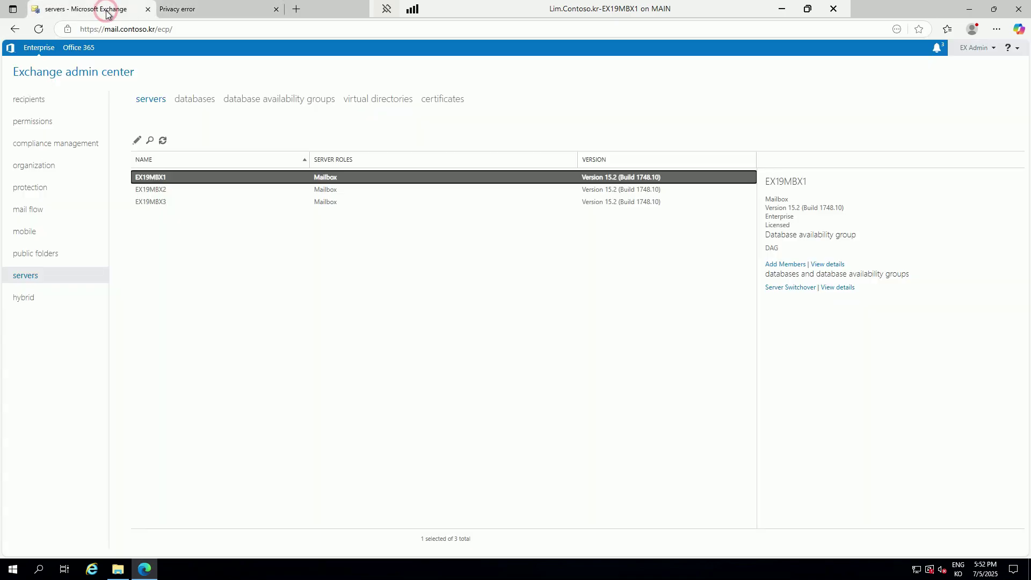
click(159, 141)
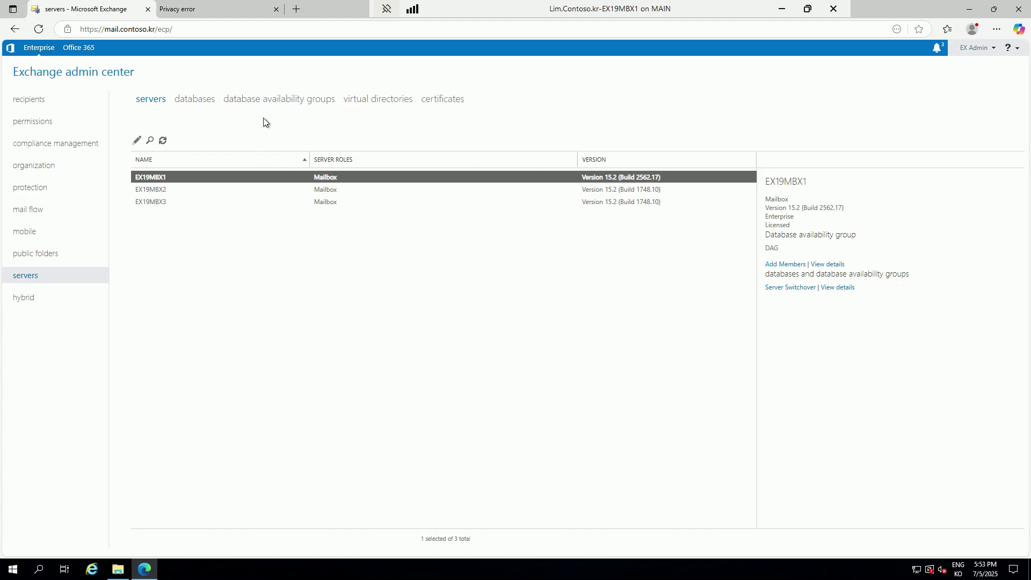
Step: Examine the database availability group's members and the mailbox servers' versions after the upgrade
click(194, 104)
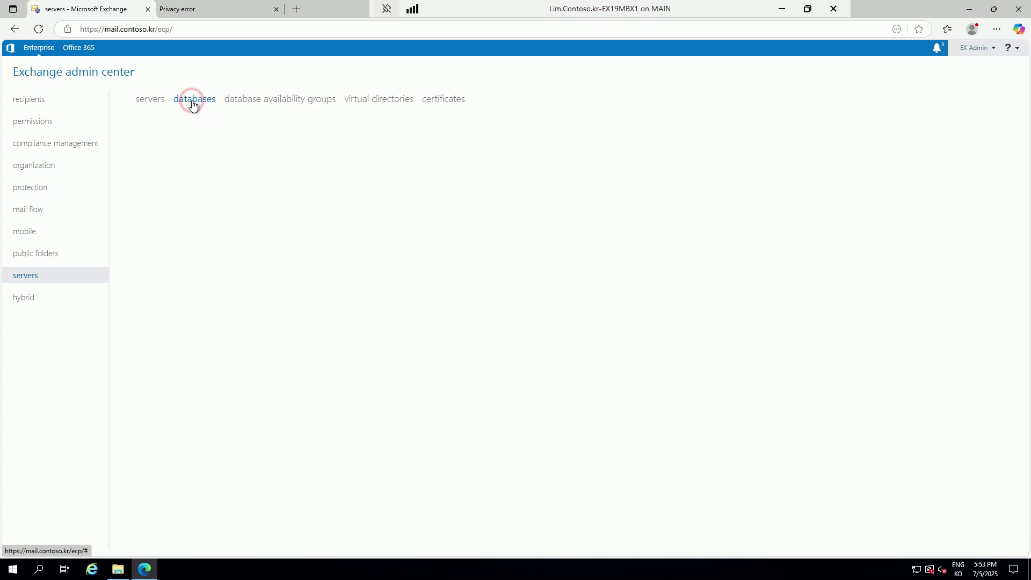
click(243, 105)
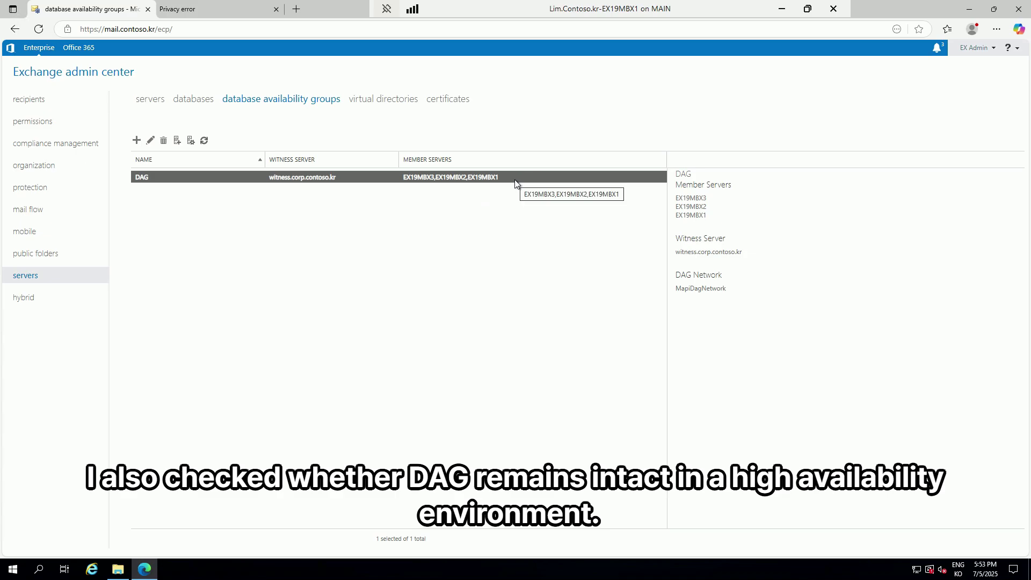
click(143, 107)
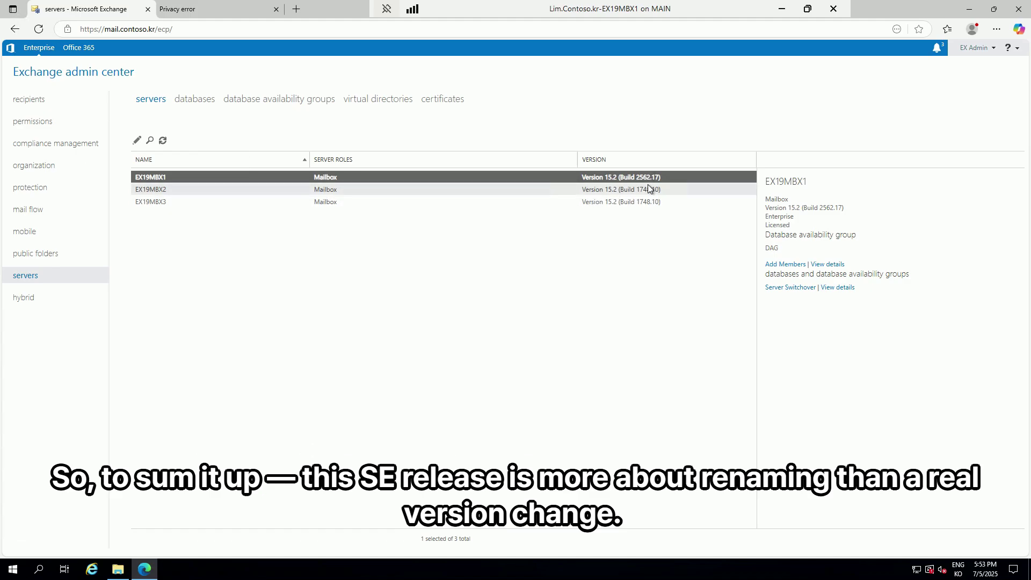
click(260, 101)
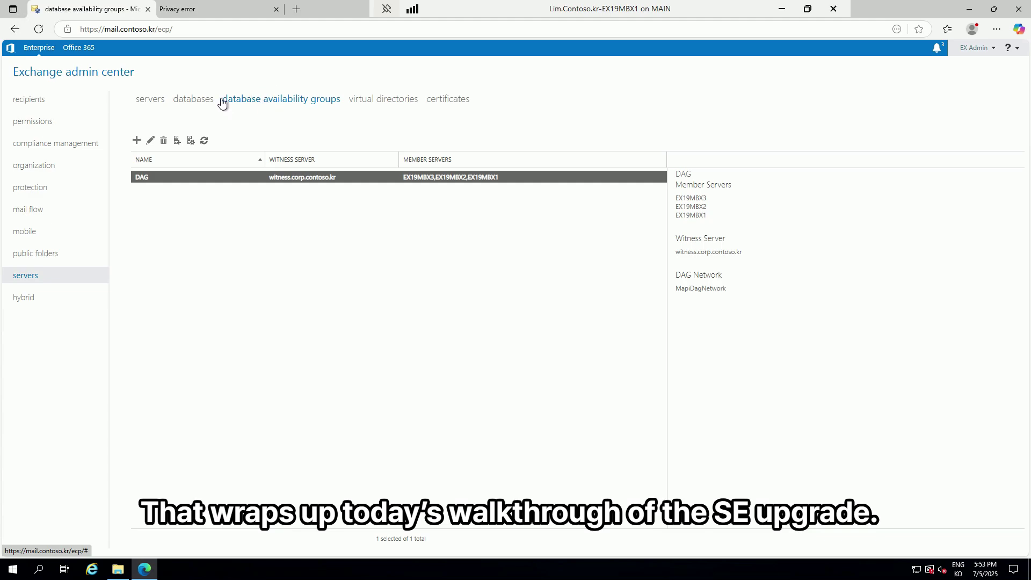
click(154, 101)
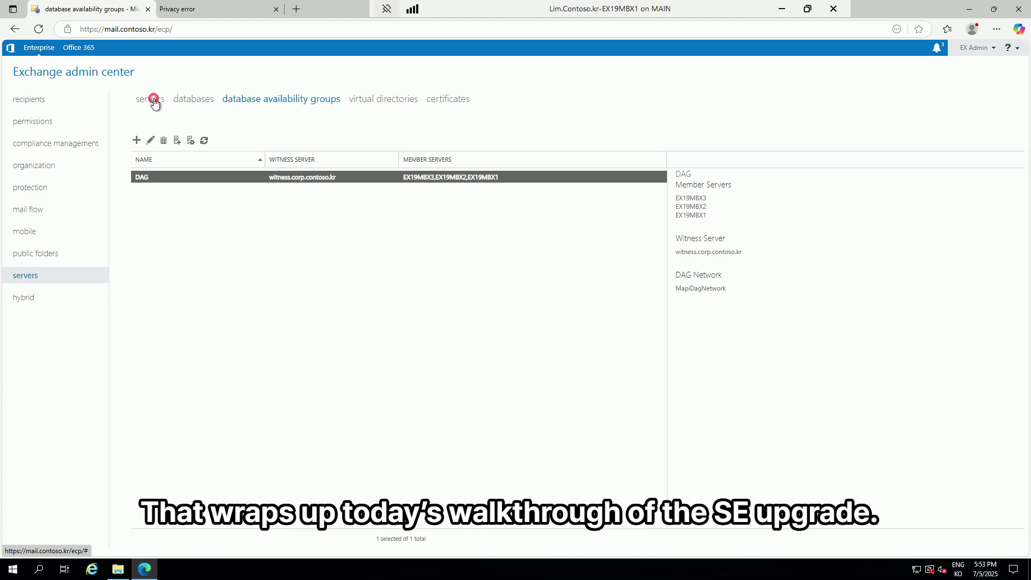